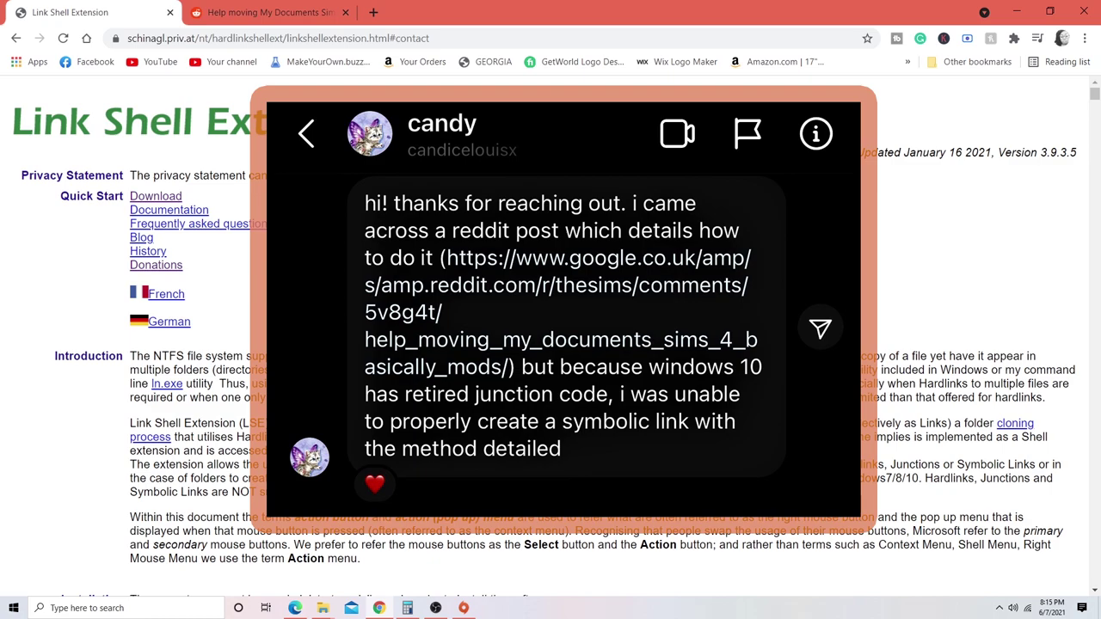
# Switch Chrome to the Reddit thread on moving the Sims 4 Mods folder to an external drive
pyautogui.hotkey('ctrl', 'Tab')
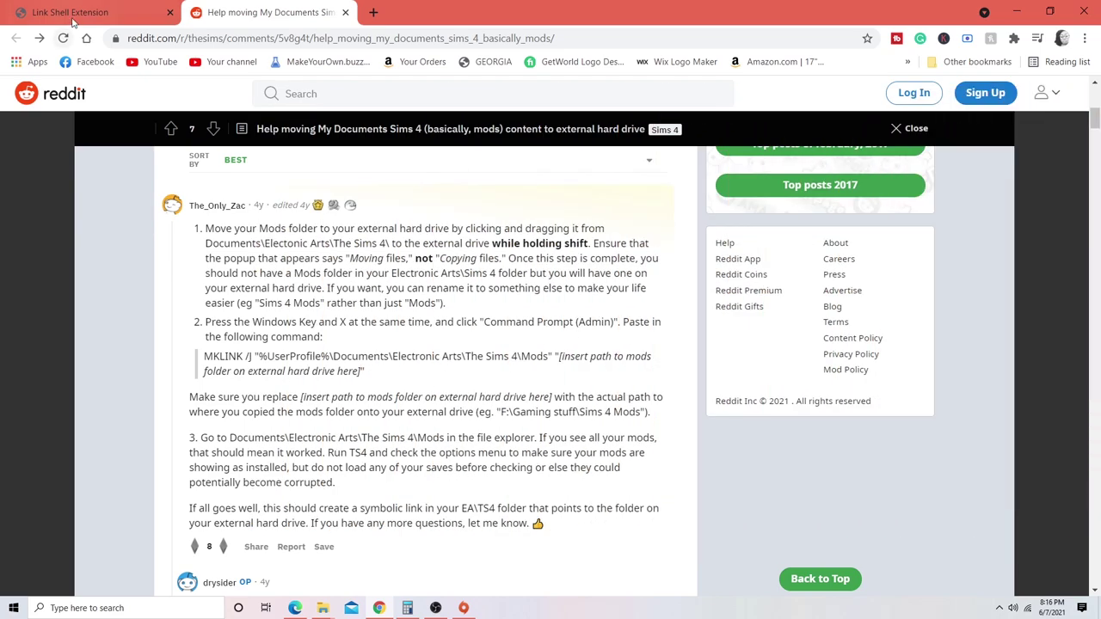
# Return to the Link Shell Extension tab in Chrome
pyautogui.click(72, 17)
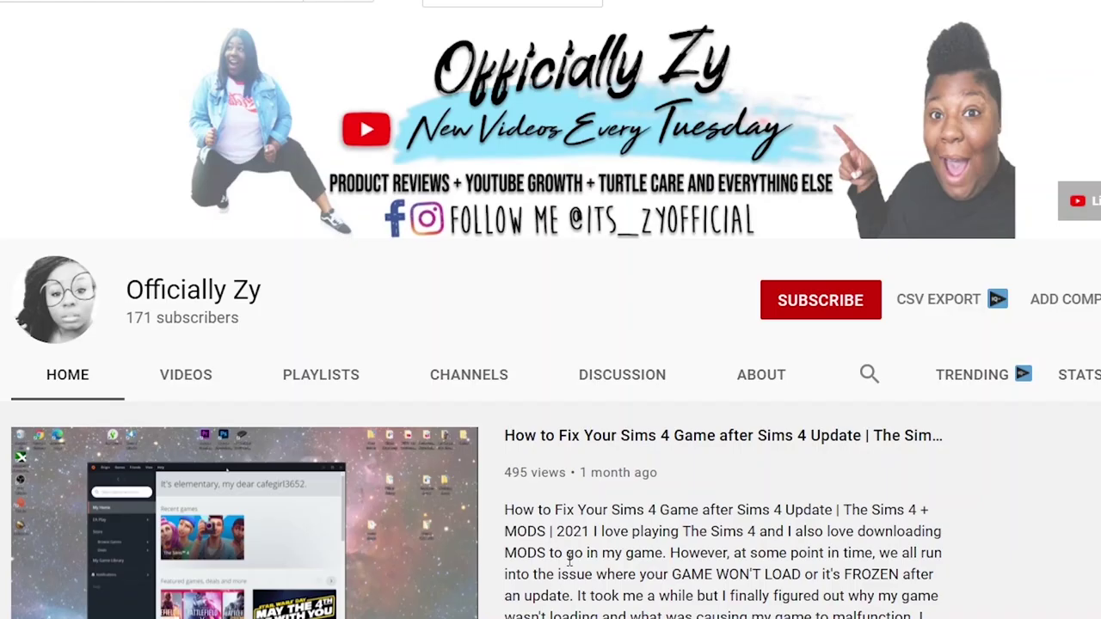
# Subscribe to the YouTube channel and bring up its notification bell options
pyautogui.click(793, 301)
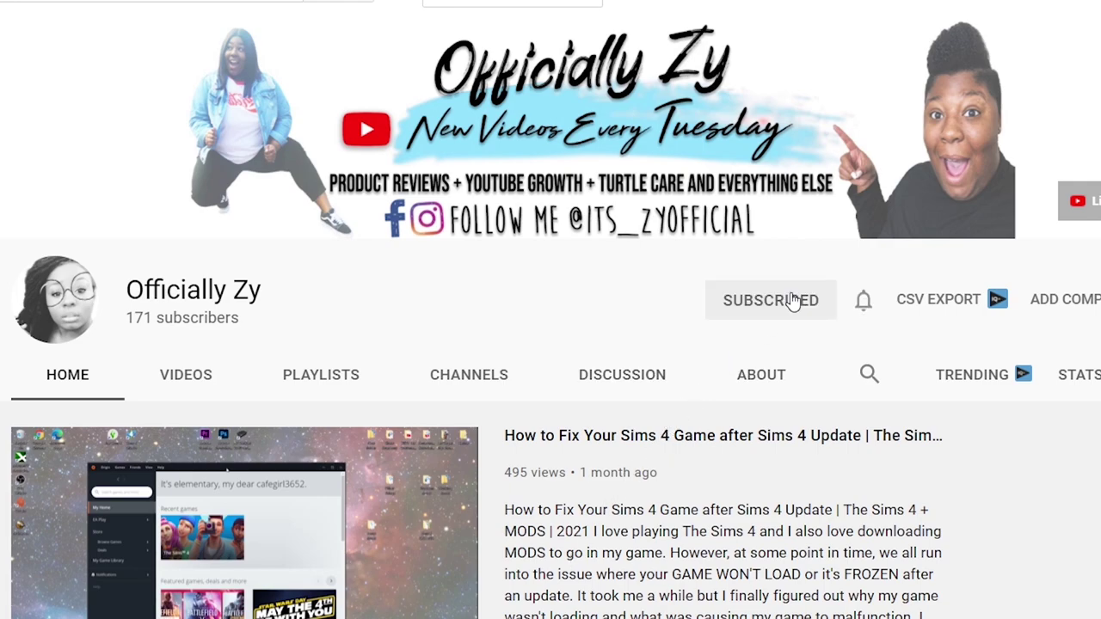
pyautogui.click(865, 301)
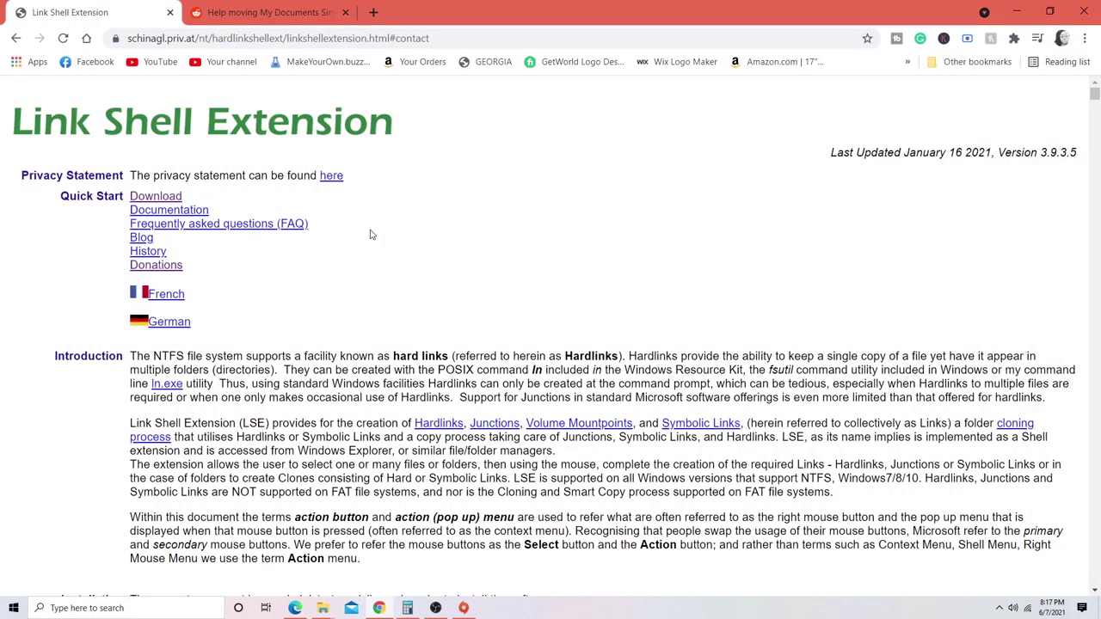
# Bring the Link Shell Extension 64-bit and 32-bit Windows installers into view, then open Windows search
pyautogui.scroll(-4, 352, 258)
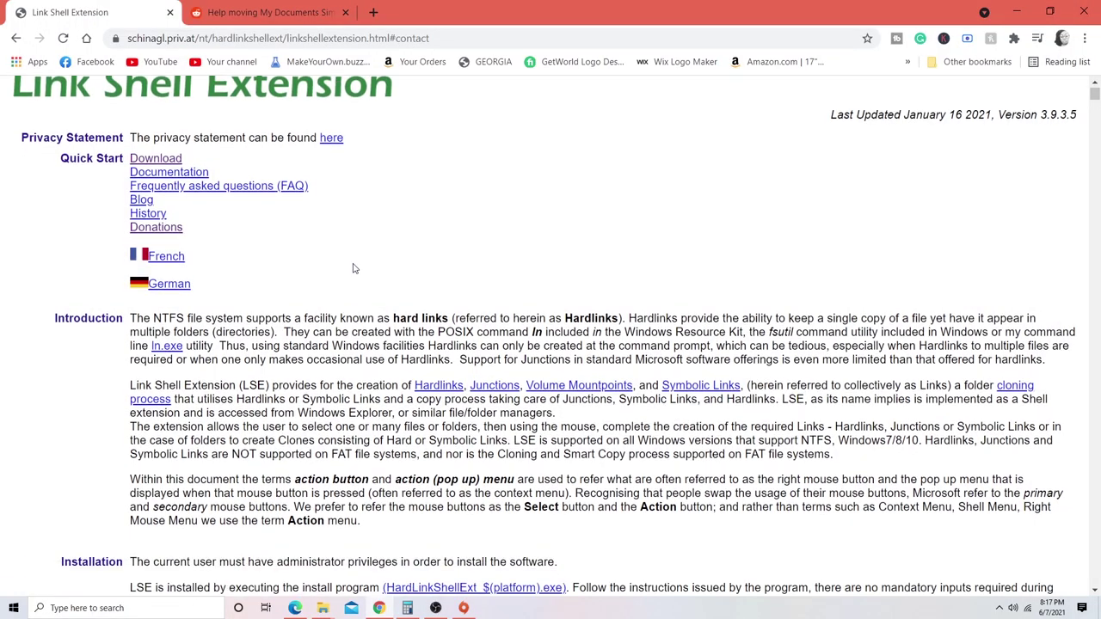
pyautogui.scroll(4, 353, 258)
pyautogui.click(169, 198)
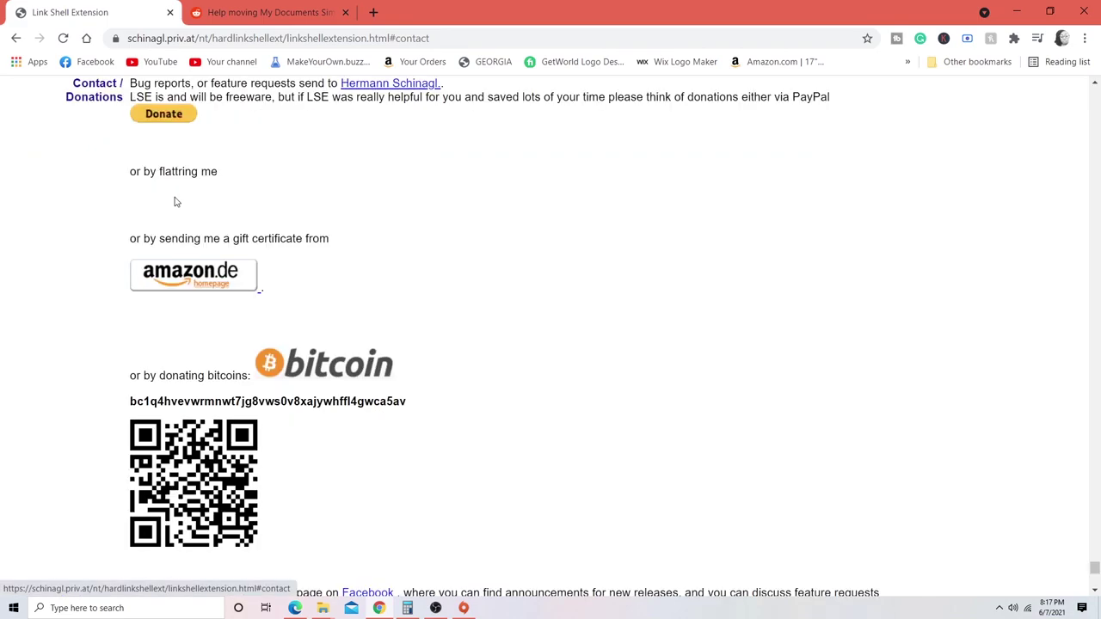
pyautogui.scroll(-2, 434, 321)
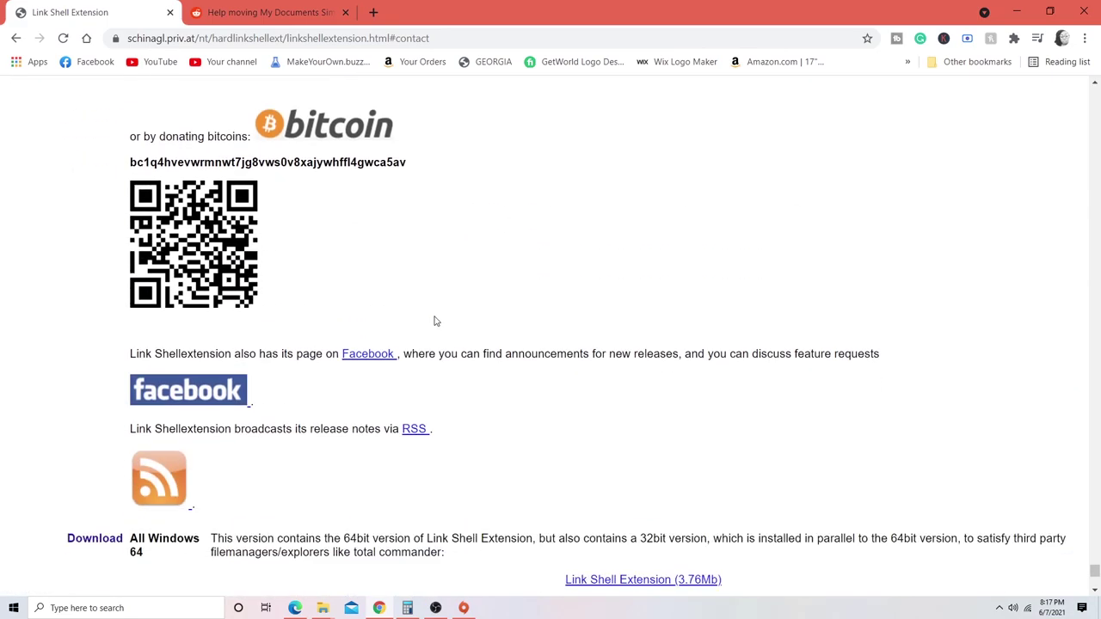
pyautogui.scroll(3, 434, 321)
pyautogui.scroll(-4, 434, 320)
pyautogui.scroll(-2, 435, 321)
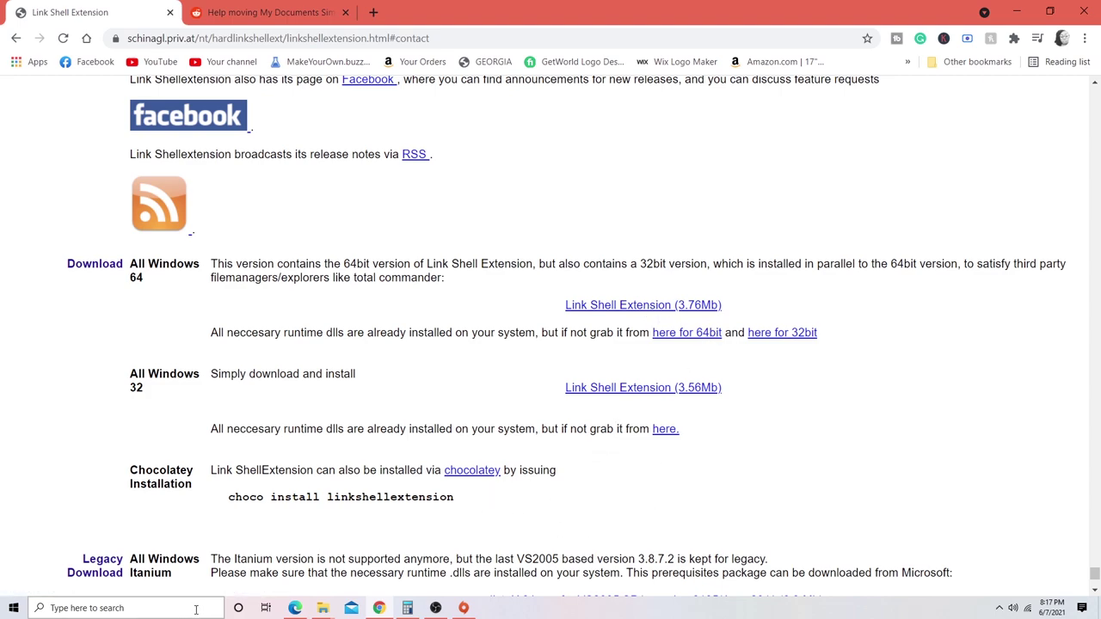
pyautogui.click(196, 608)
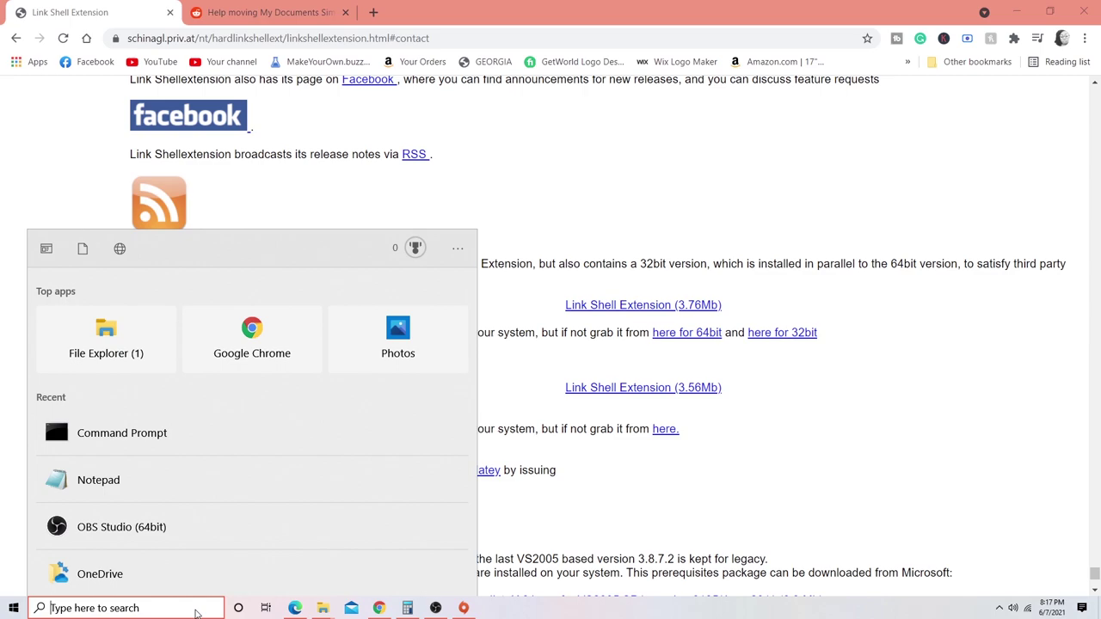
pyautogui.write('sytem')
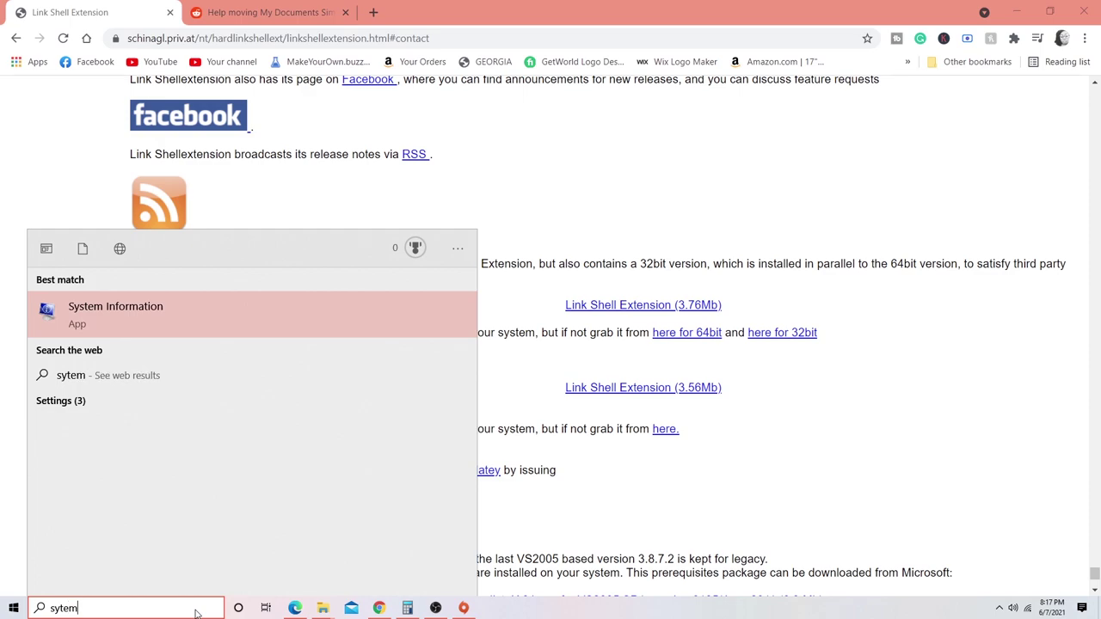
pyautogui.click(117, 314)
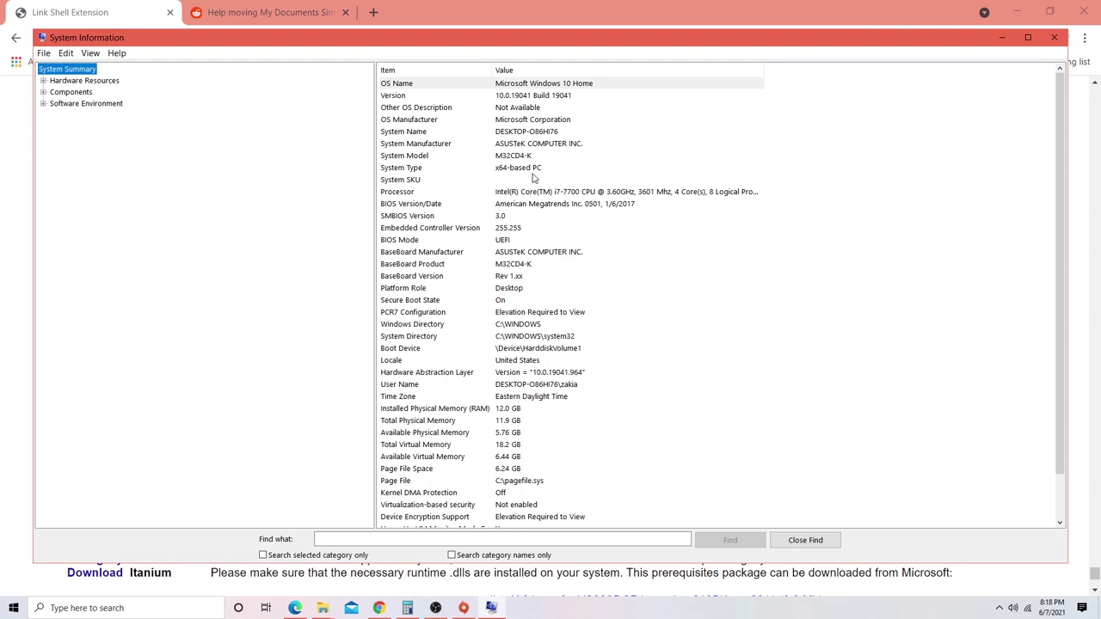
pyautogui.click(1054, 37)
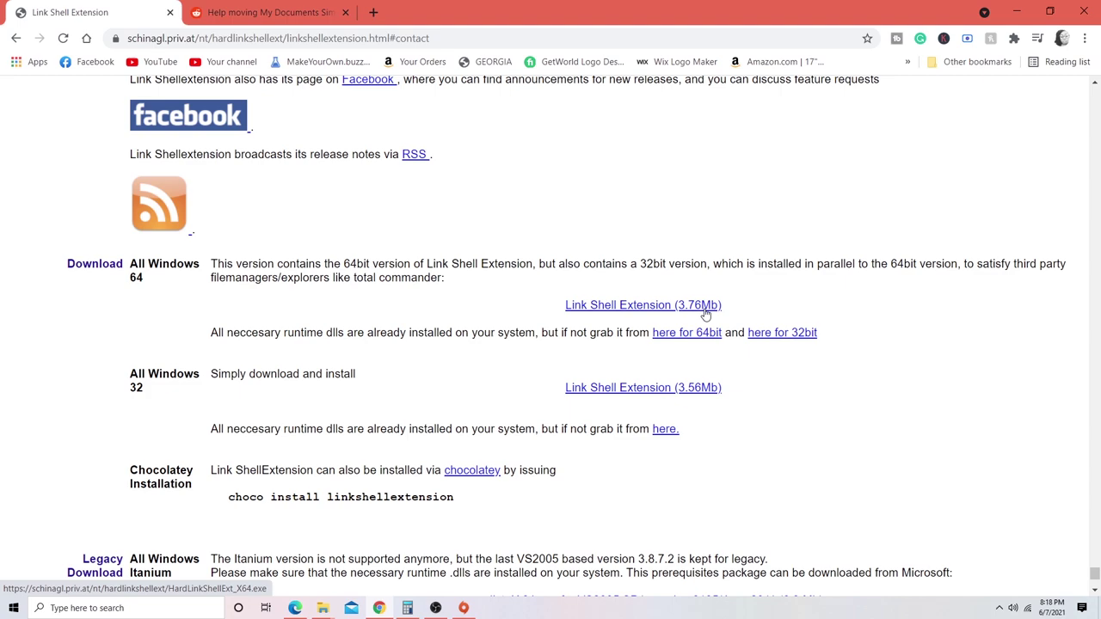
# Run the HardLinkShellExt_X64 installer from Downloads, then dismiss the blank launcher and minimize Explorer
pyautogui.click(323, 609)
pyautogui.click(289, 567)
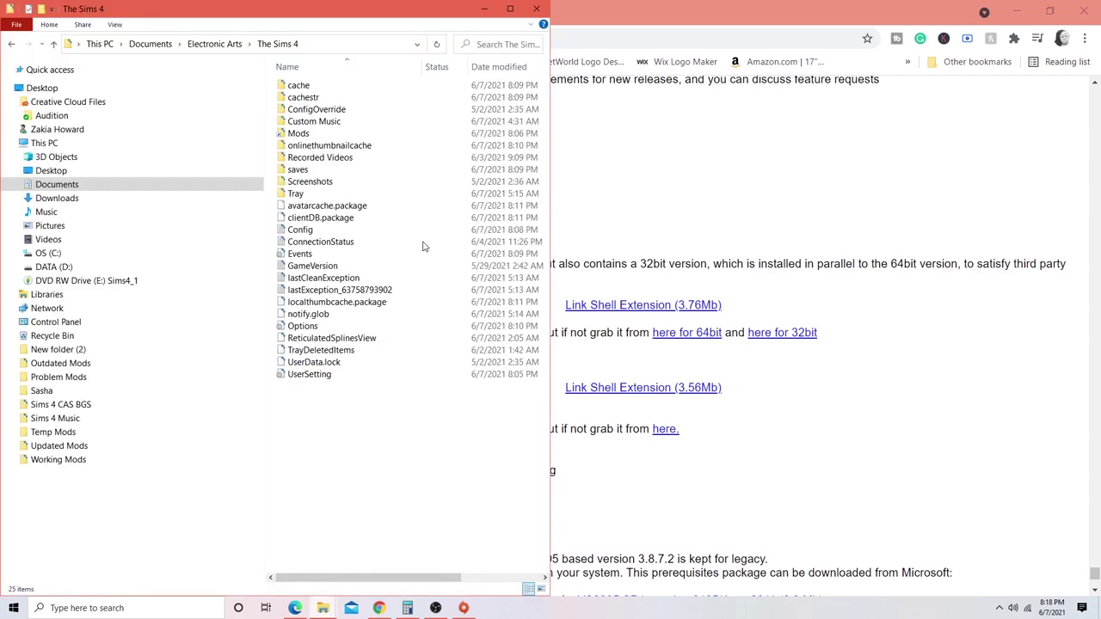
pyautogui.click(59, 199)
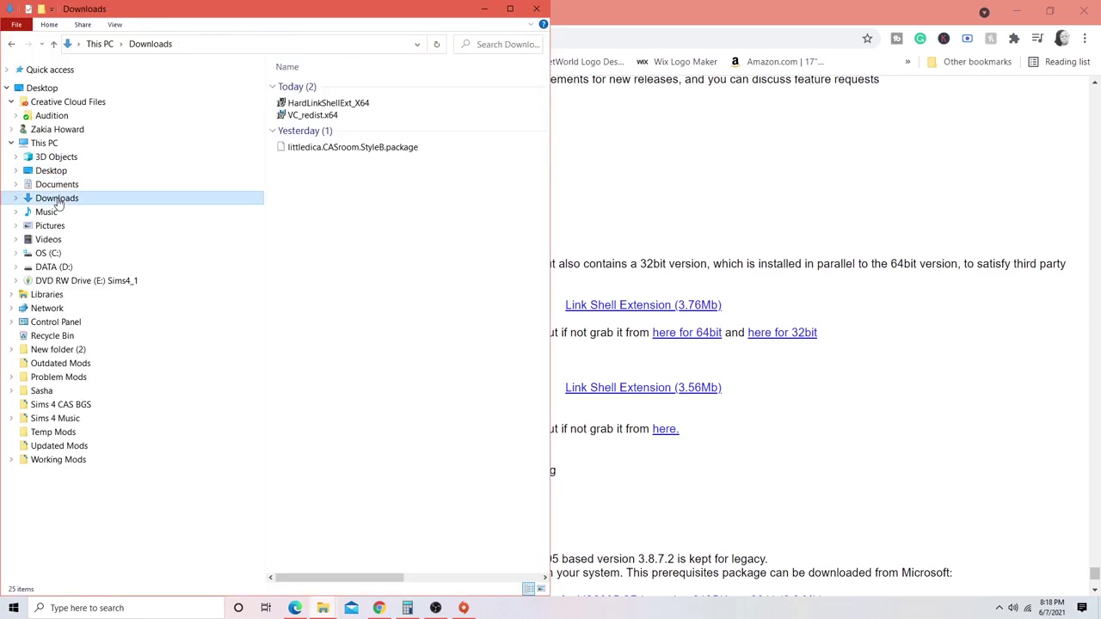
pyautogui.doubleClick(351, 105)
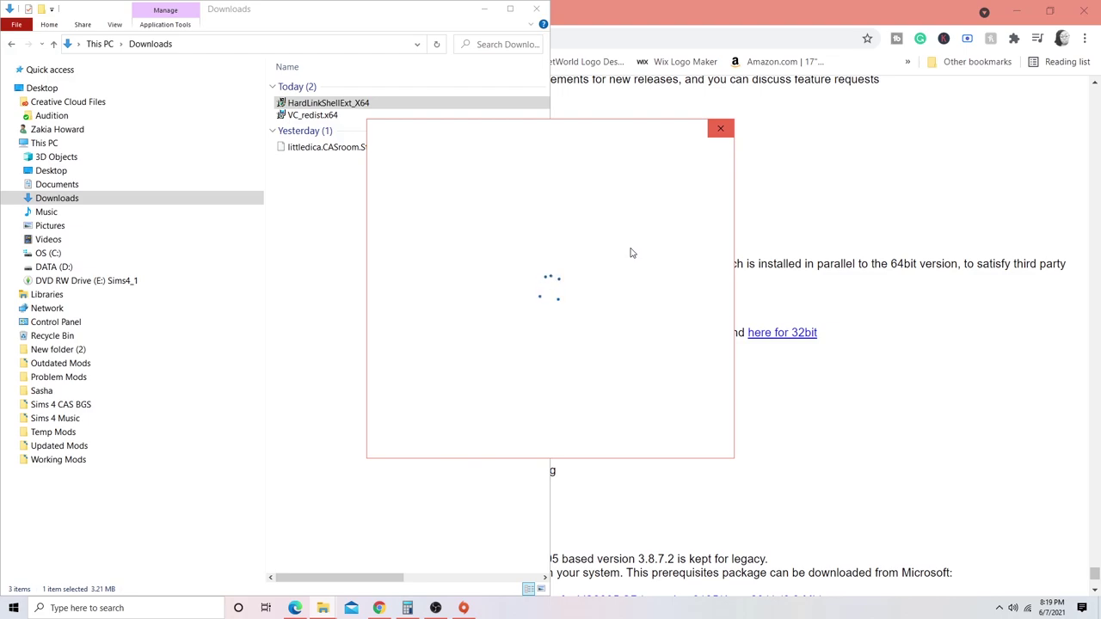
pyautogui.click(719, 133)
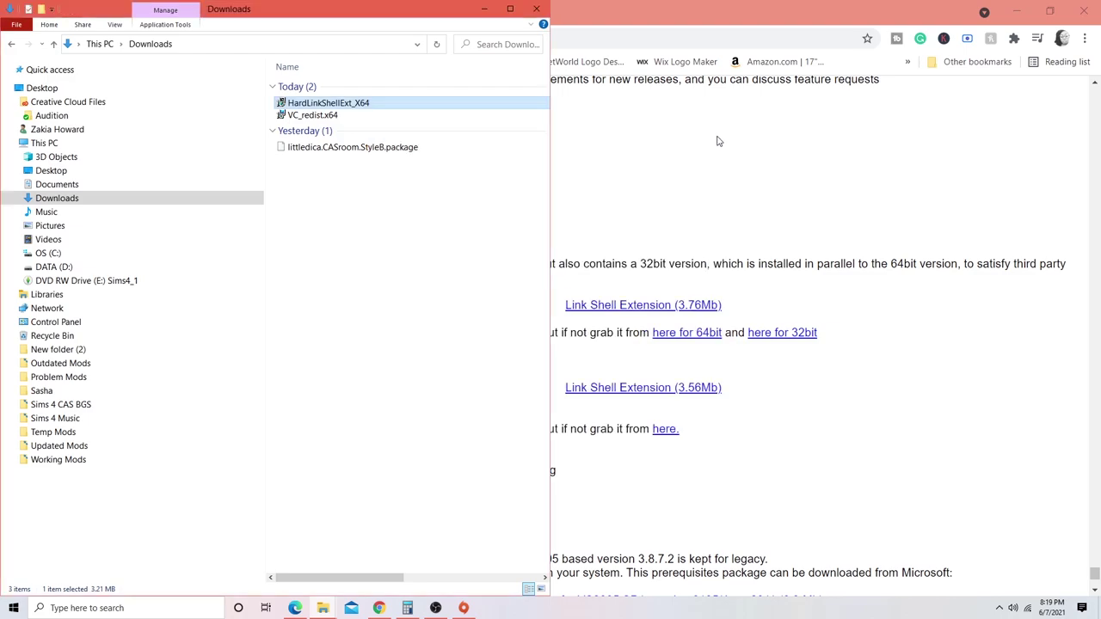
pyautogui.click(483, 11)
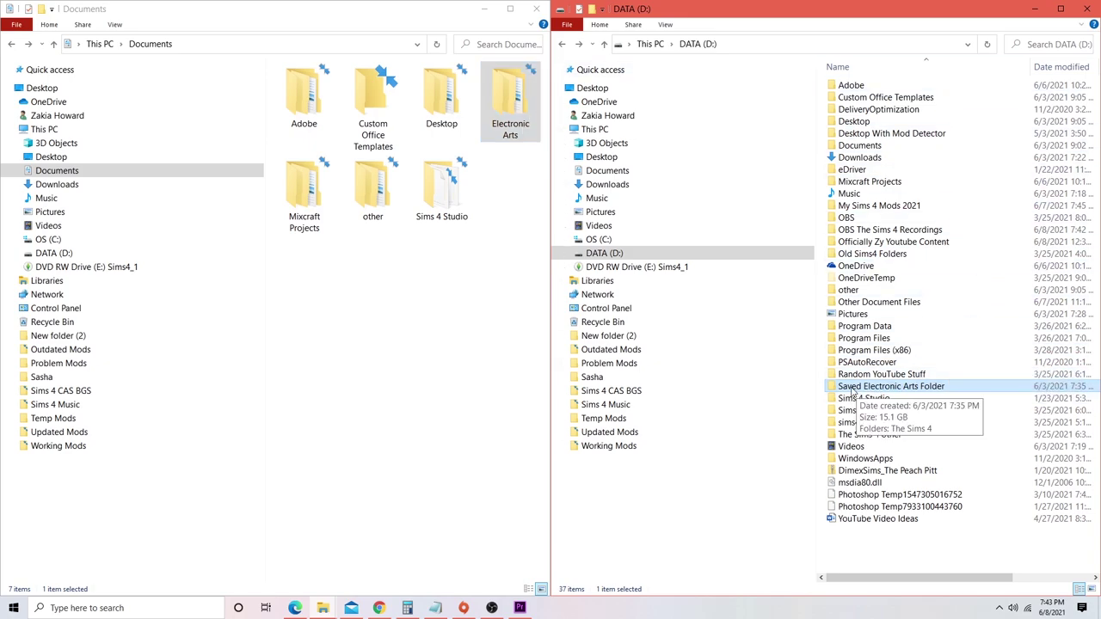
# Confirm The Sims 4 folder sits inside D:\Saved Electronic Arts Folder, then return to the DATA (D:) root
pyautogui.doubleClick(950, 389)
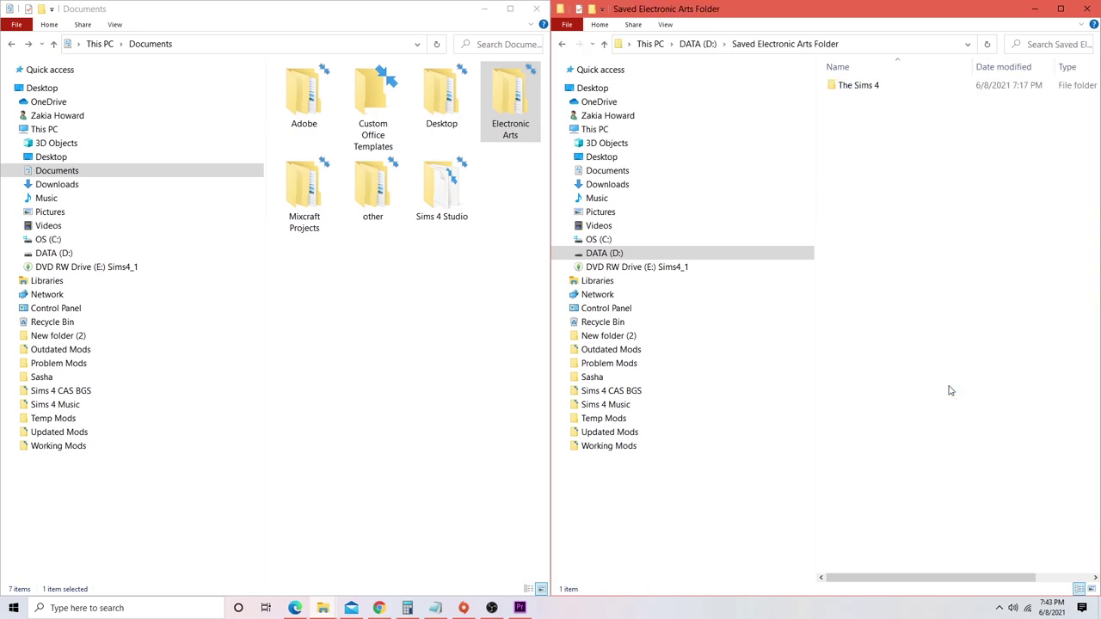
pyautogui.doubleClick(898, 91)
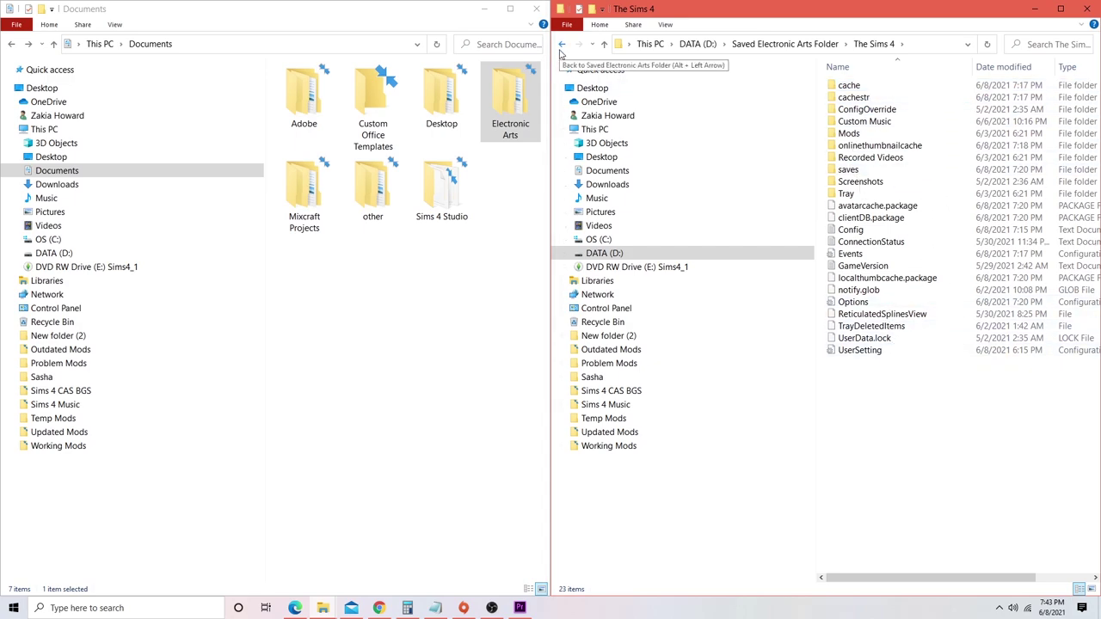
pyautogui.click(561, 48)
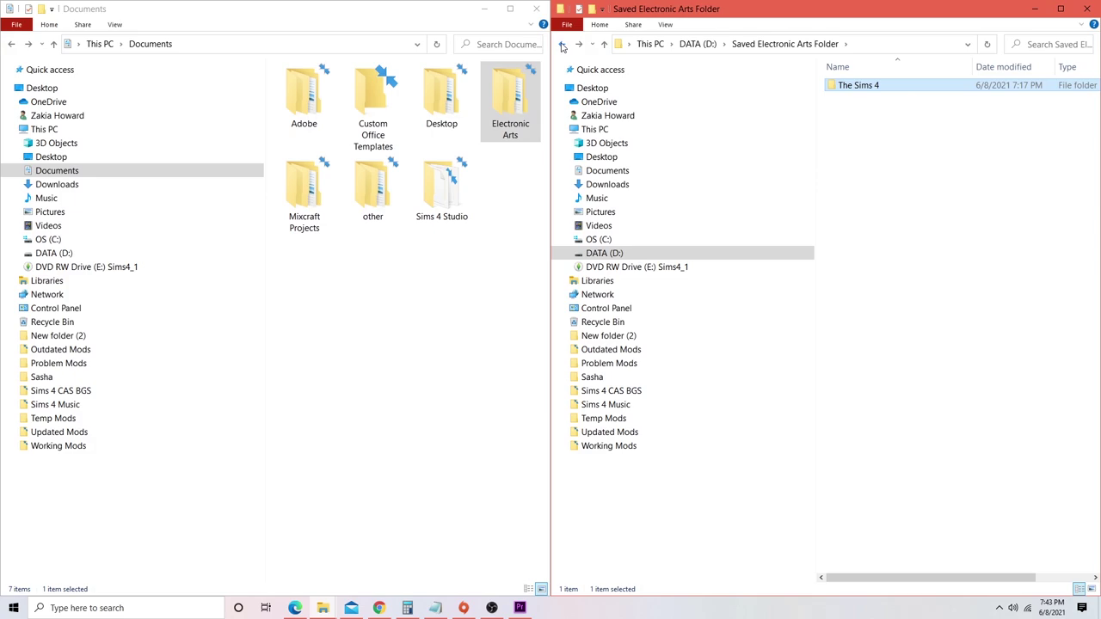
pyautogui.click(562, 45)
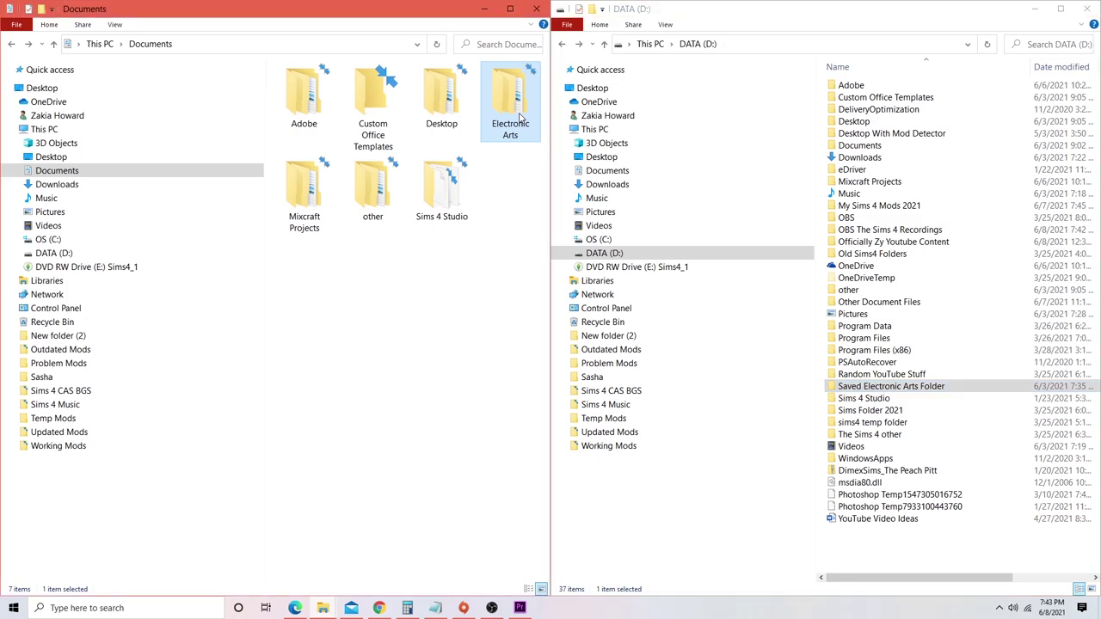
# Open Documents\Electronic Arts to show The Sims 4 folder inside it
pyautogui.doubleClick(520, 118)
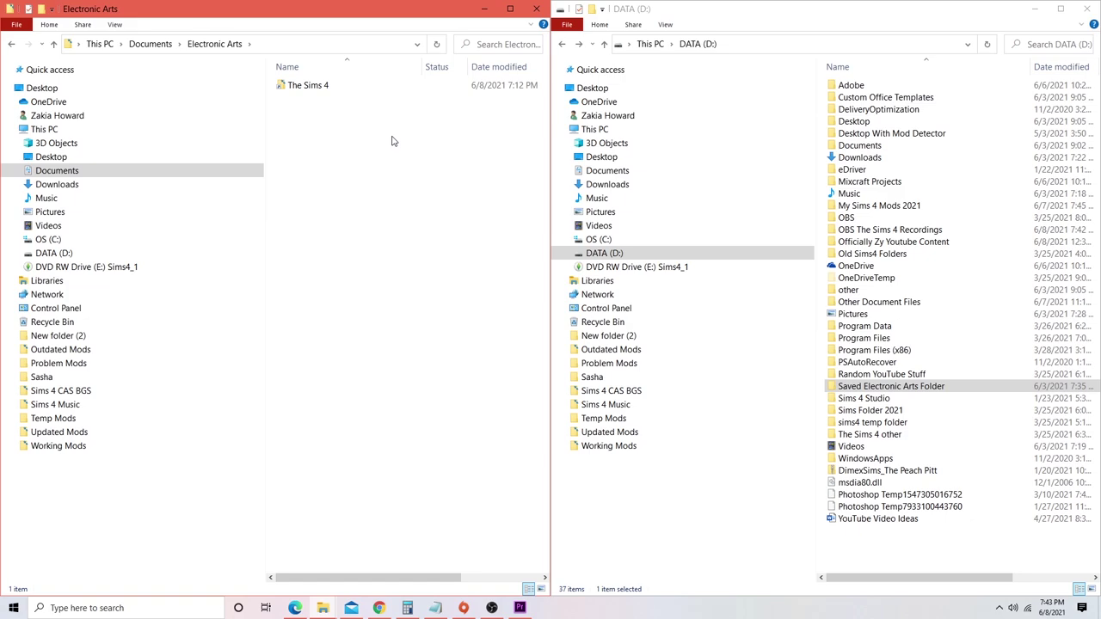
# Mark D:\Saved Electronic Arts Folder\The Sims 4 as the link source
pyautogui.doubleClick(914, 389)
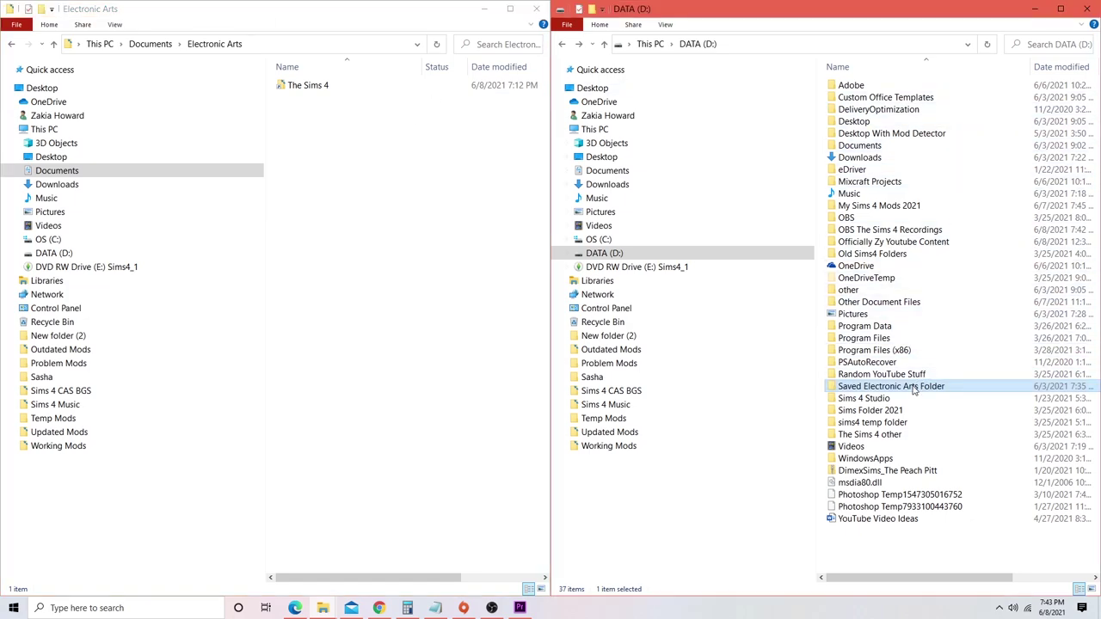
pyautogui.rightClick(891, 91)
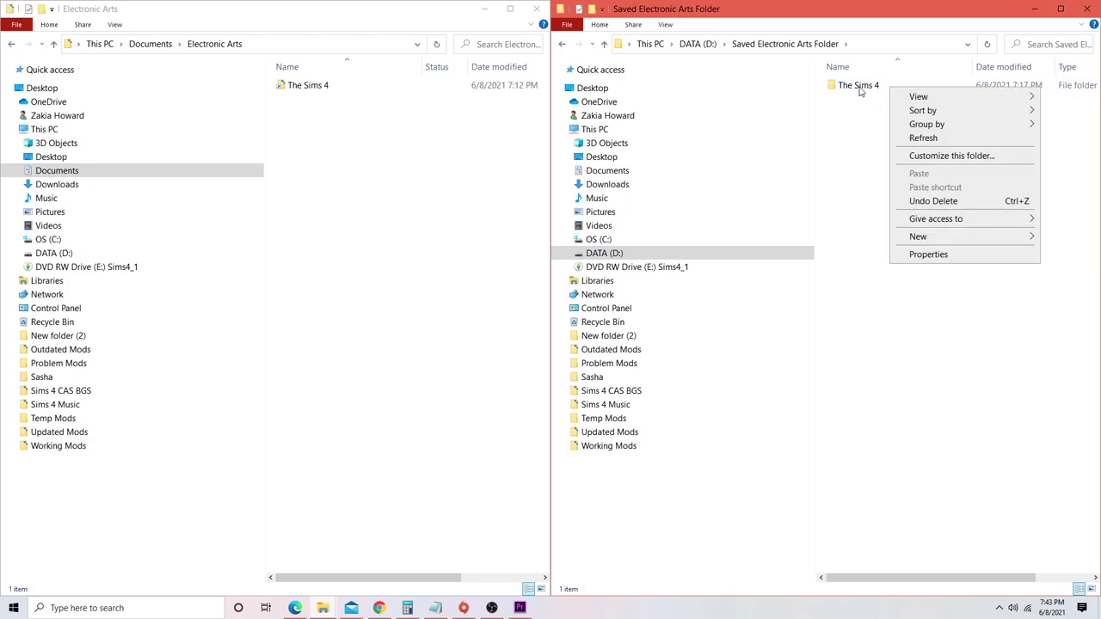
pyautogui.rightClick(860, 90)
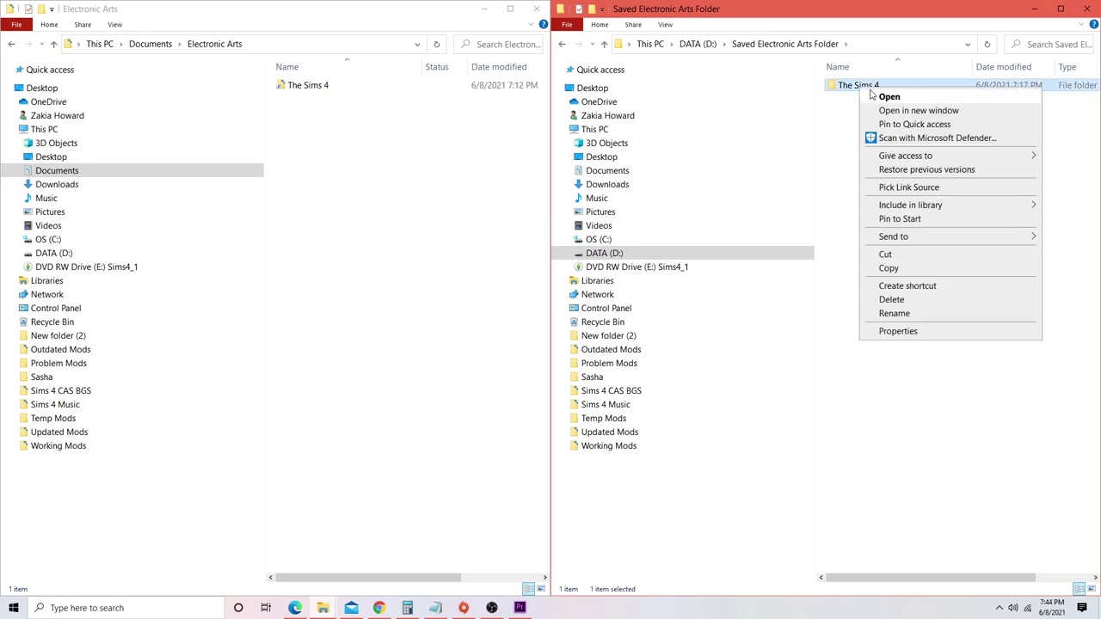
pyautogui.click(924, 190)
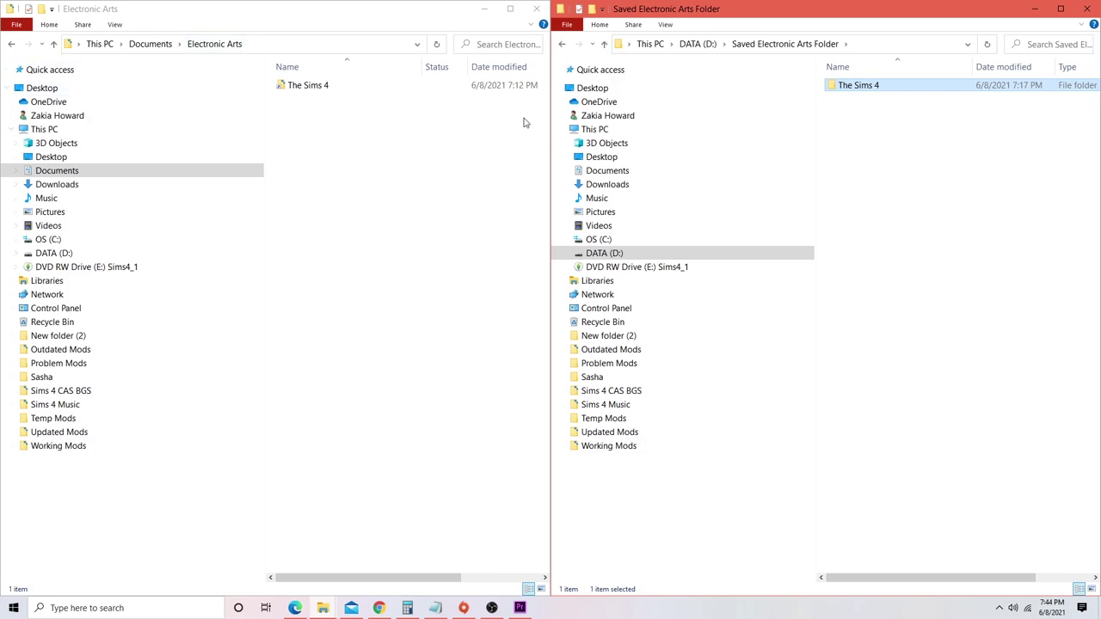
# Drop a junction to The Sims 4 into Documents\Electronic Arts and open the folder to see it
pyautogui.click(327, 142)
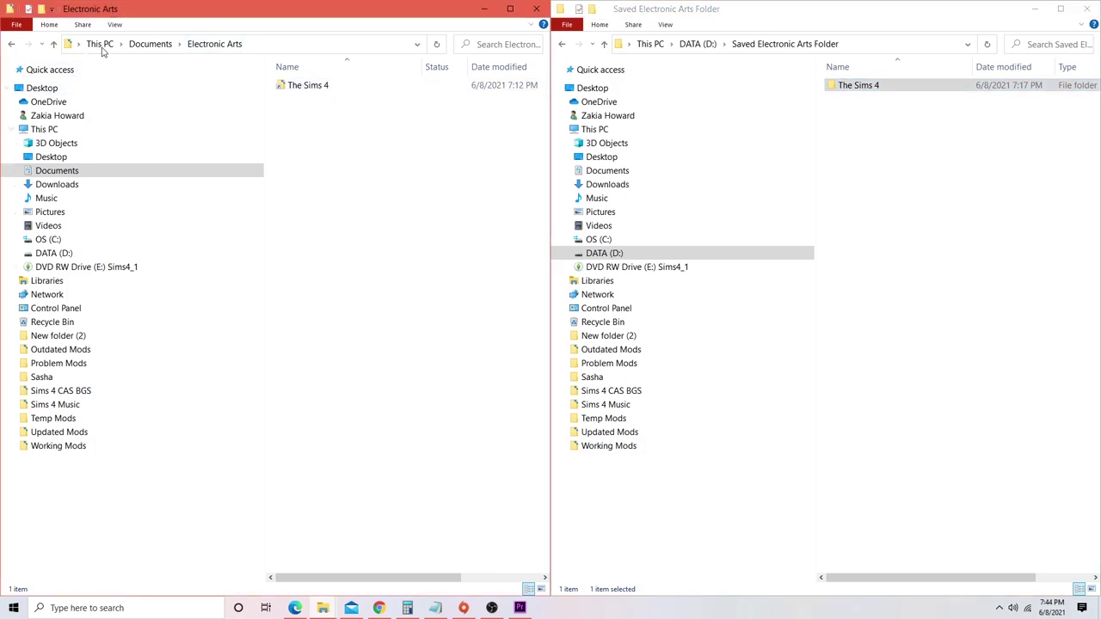
pyautogui.click(14, 45)
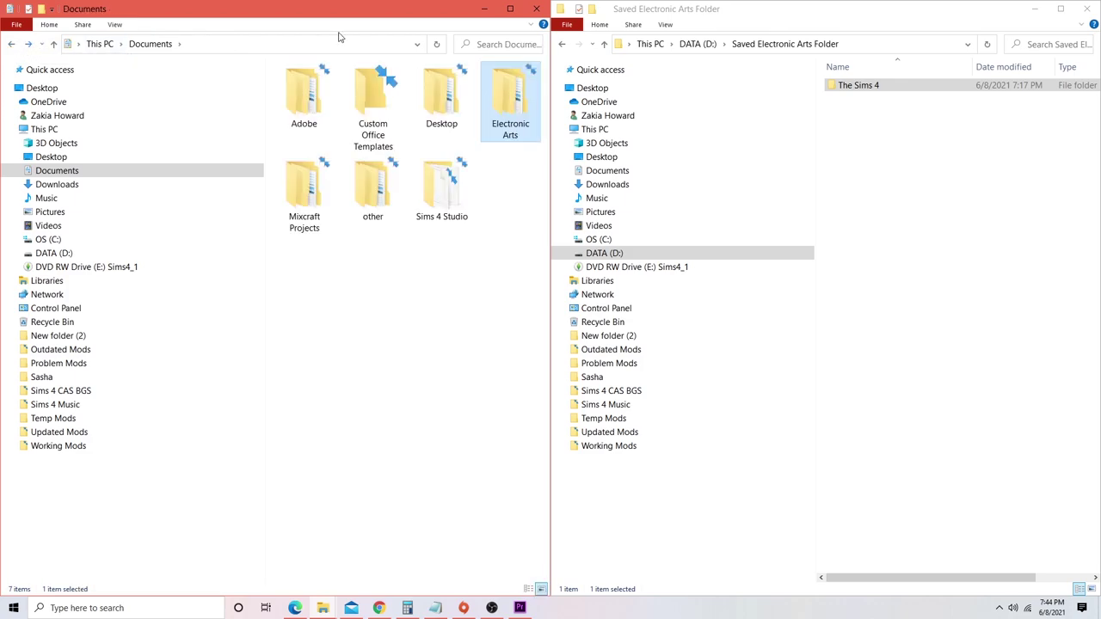
pyautogui.rightClick(514, 92)
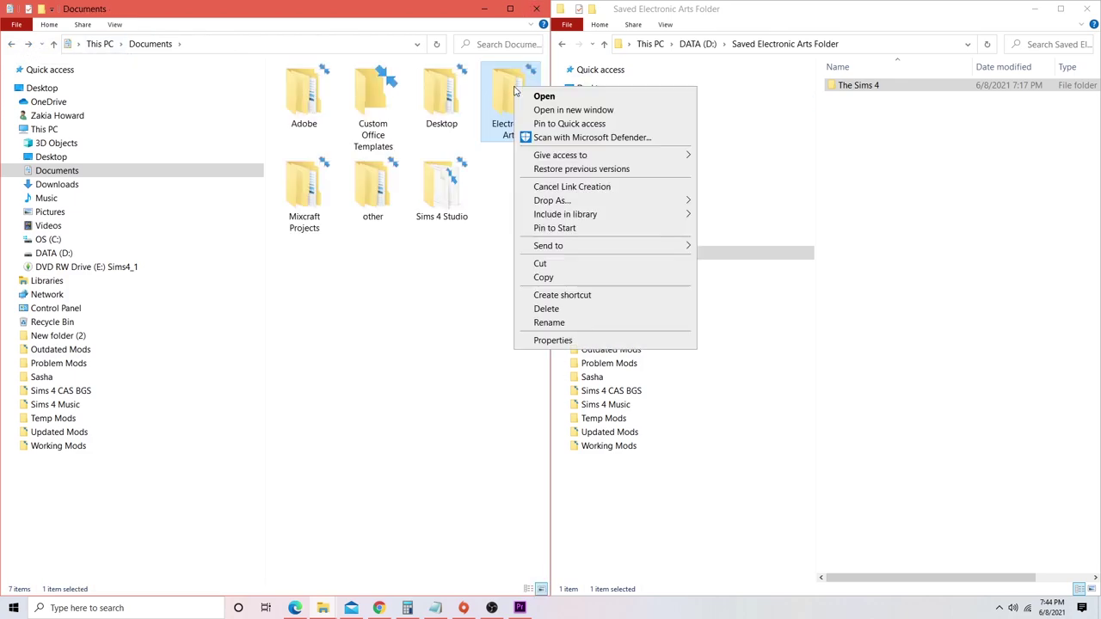
pyautogui.moveTo(575, 205)
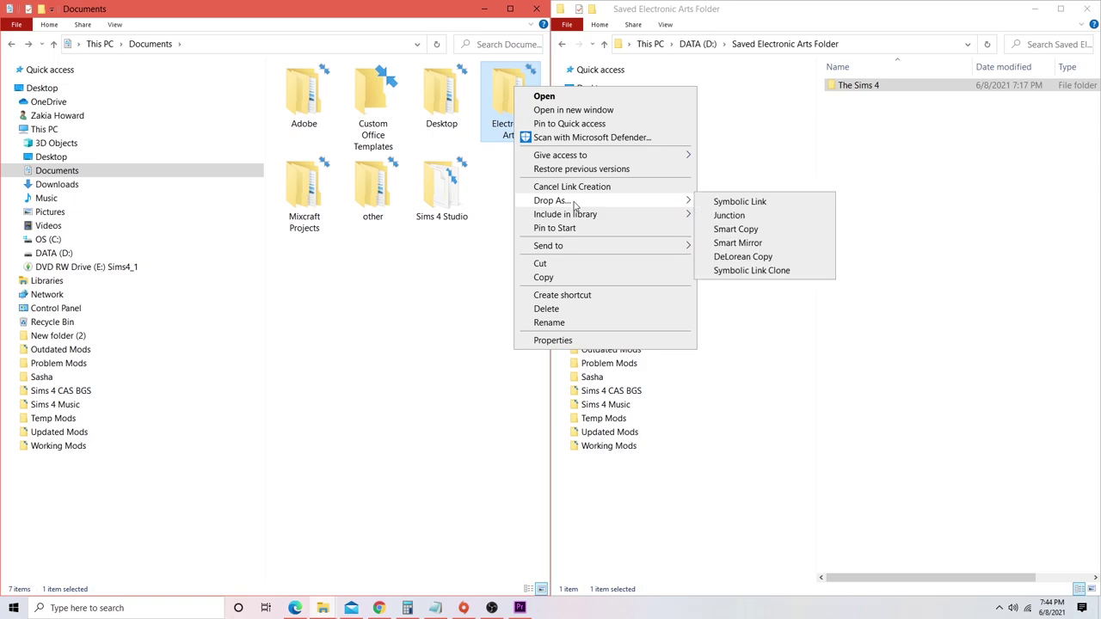
pyautogui.click(725, 220)
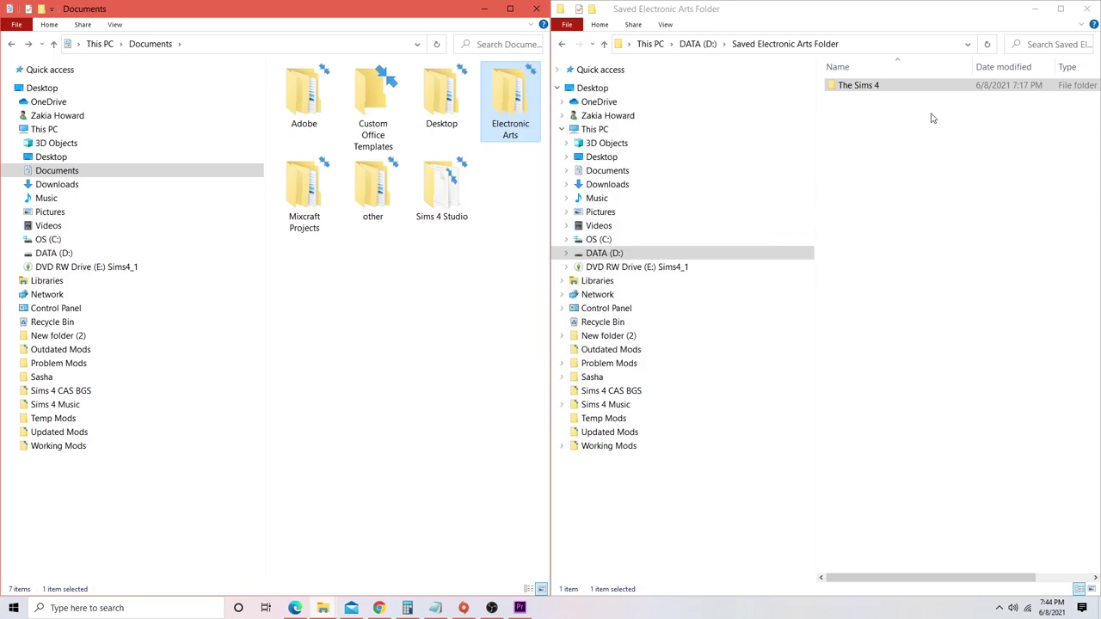
pyautogui.doubleClick(520, 125)
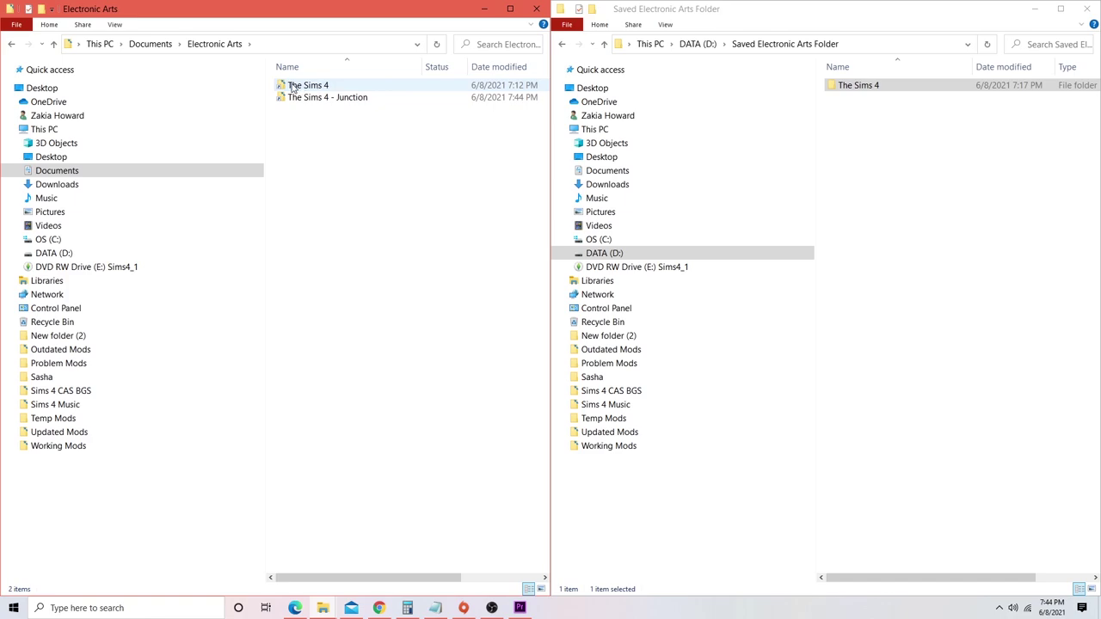
# Delete the duplicate The Sims 4 - Junction entry from Electronic Arts
pyautogui.click(327, 105)
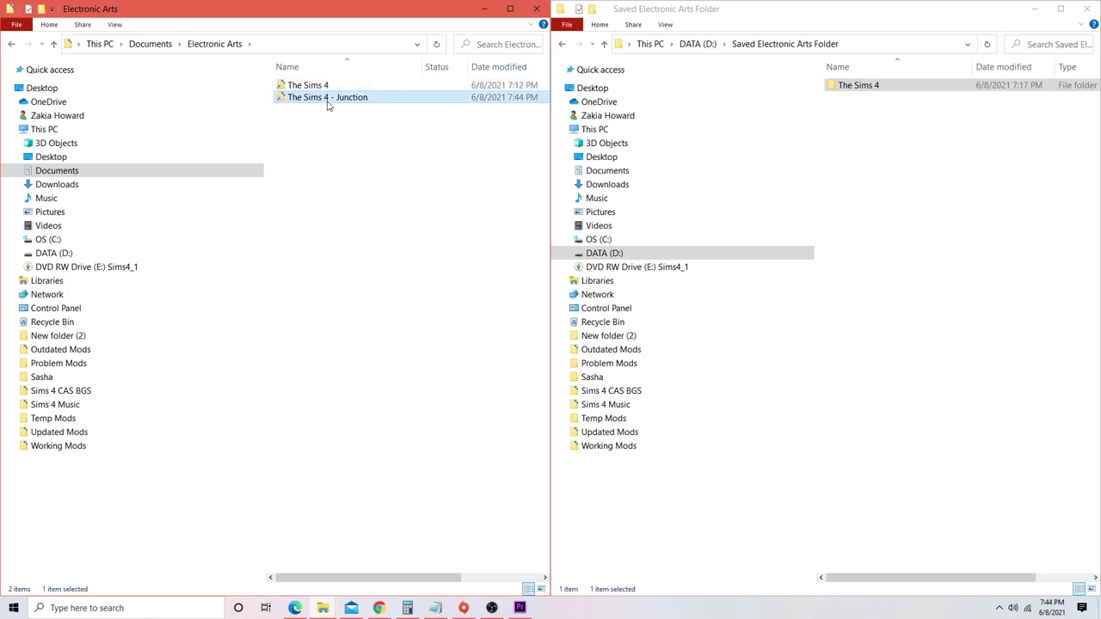
pyautogui.press('Delete')
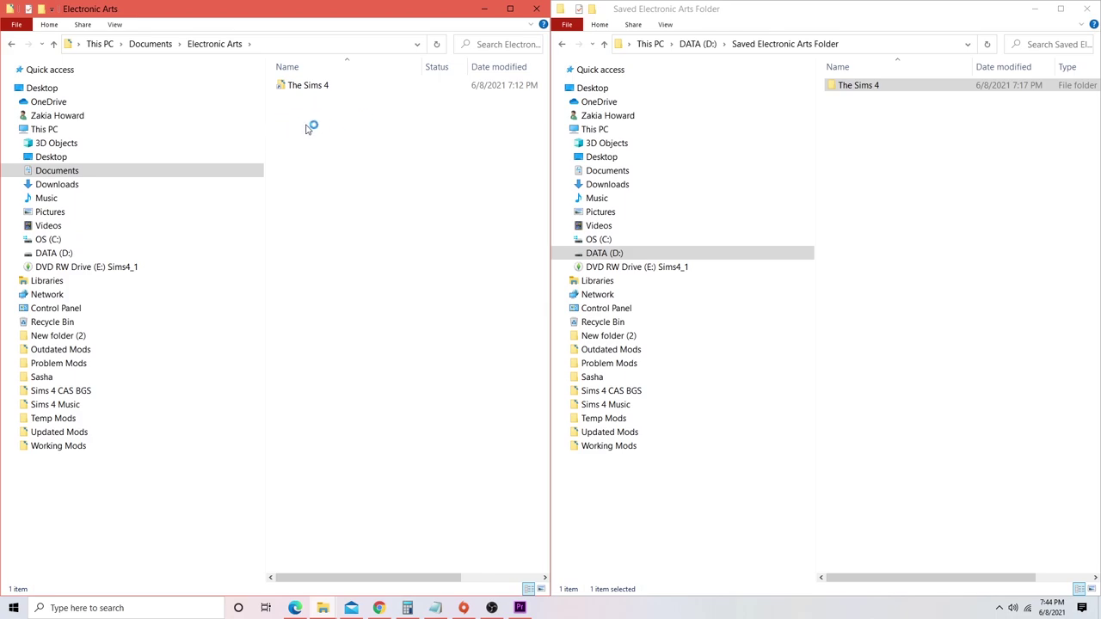
# Inspect the linked The Sims 4 Mods folder, then open the D-drive The Sims 4 folder with 23 items
pyautogui.doubleClick(303, 86)
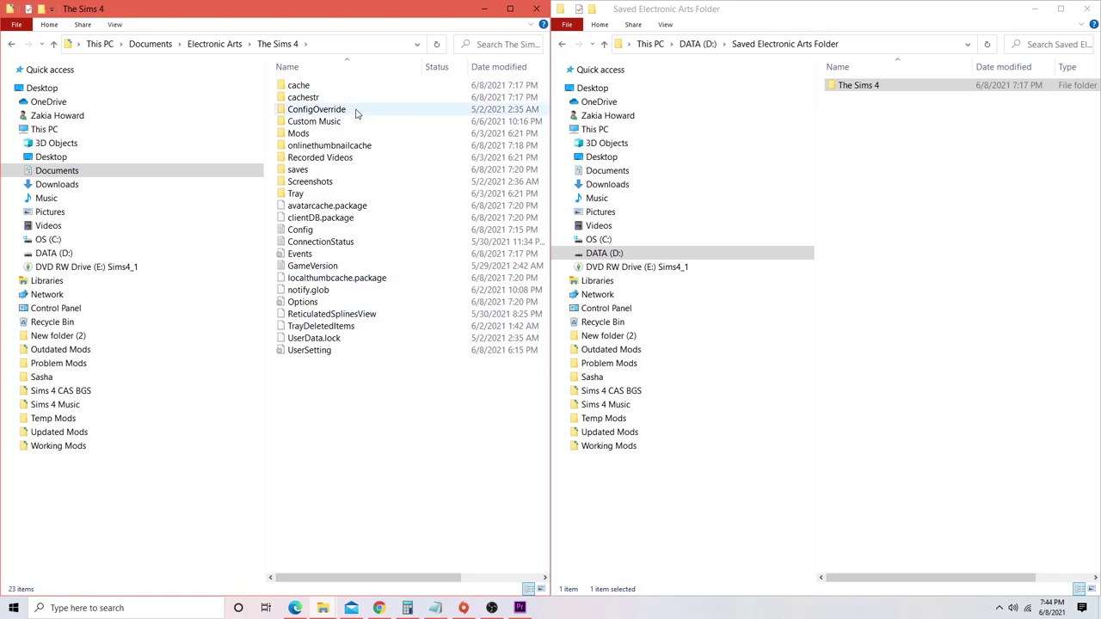
pyautogui.doubleClick(344, 135)
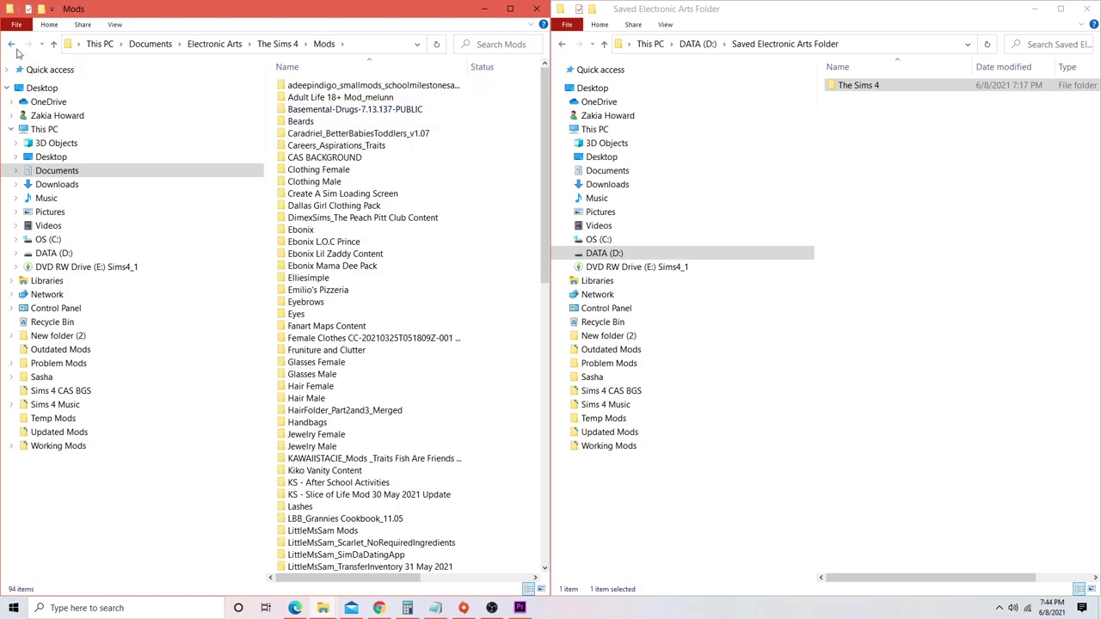
pyautogui.click(14, 46)
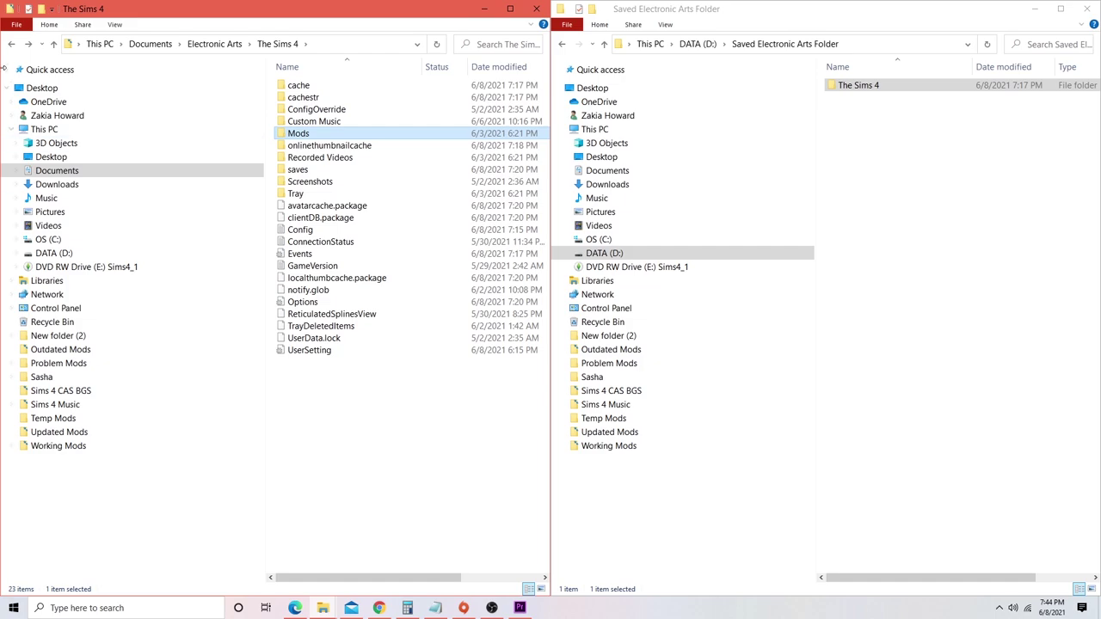
pyautogui.click(12, 44)
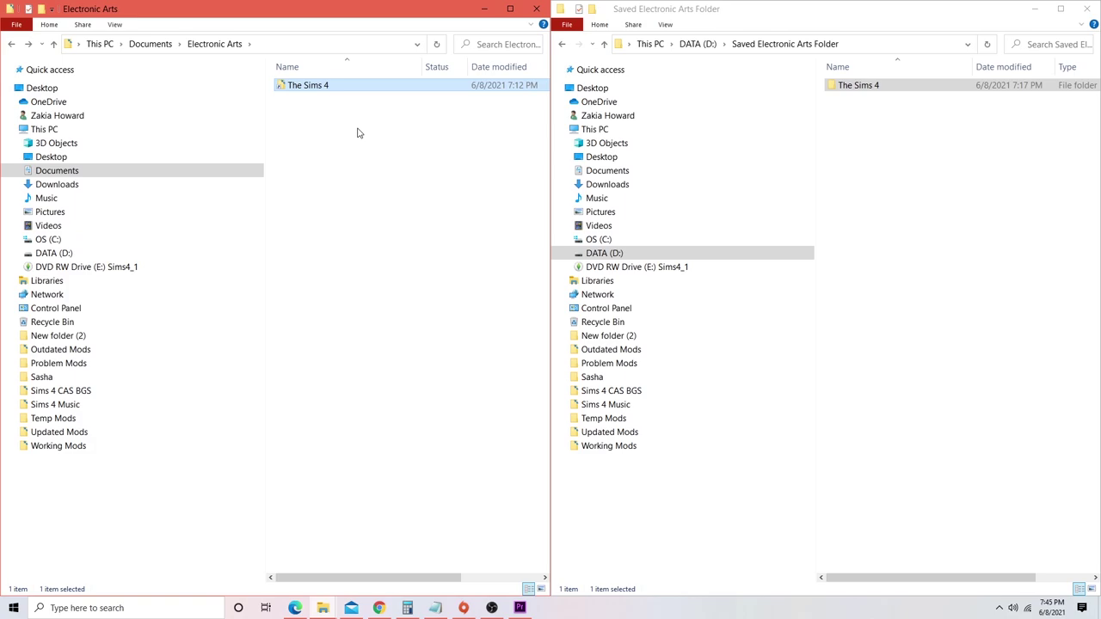
pyautogui.click(903, 92)
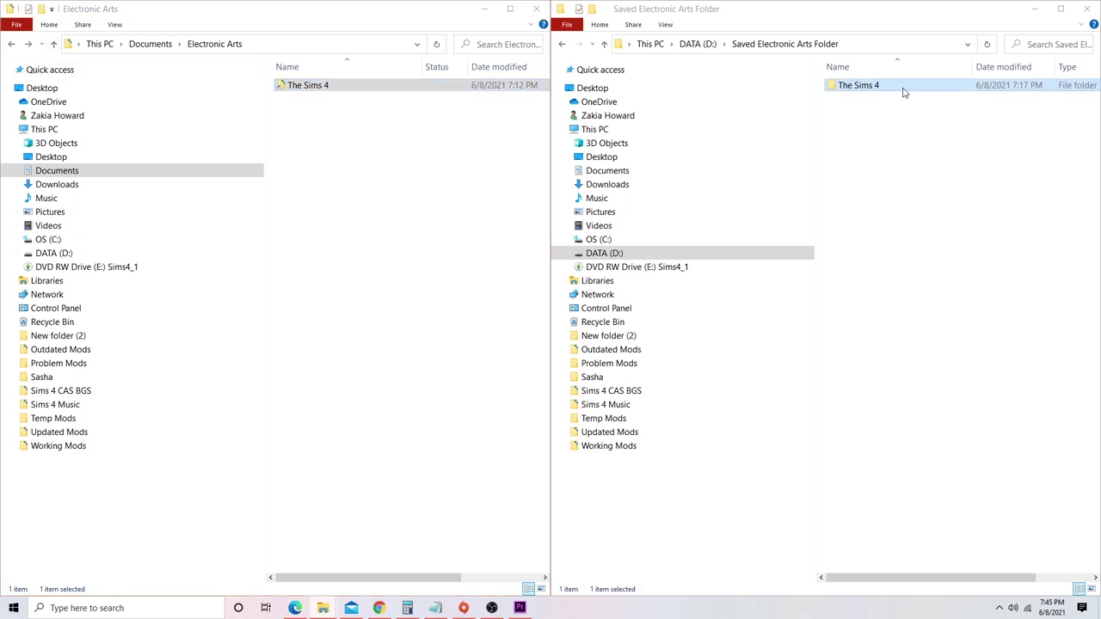
pyautogui.doubleClick(903, 92)
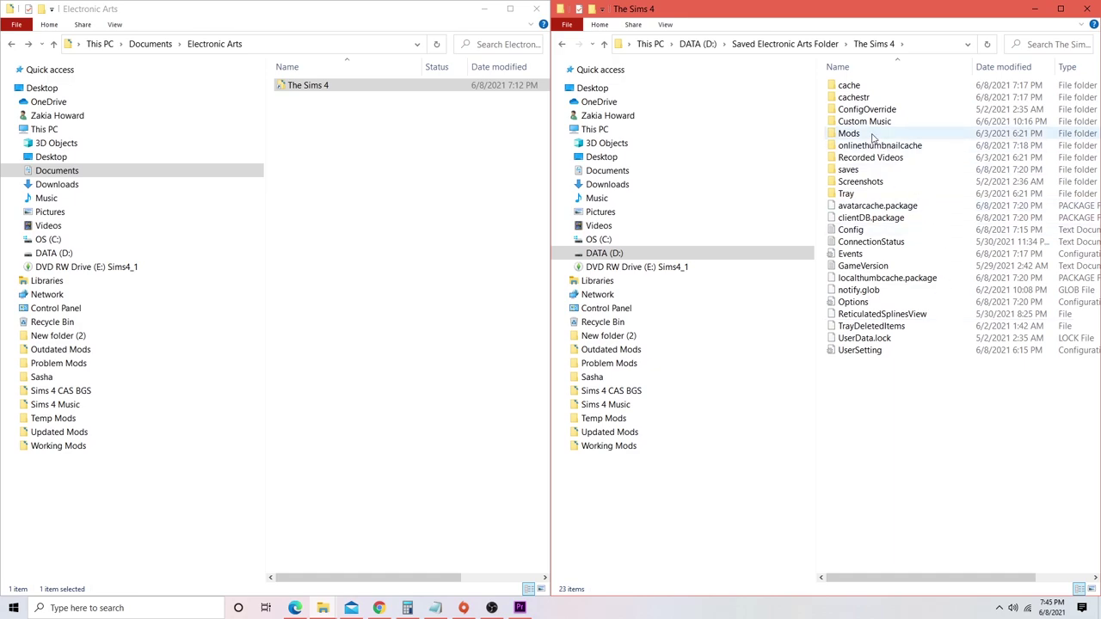
# Show the size tooltip of the Mods folder in the D-drive The Sims 4 folder
pyautogui.moveTo(872, 137)
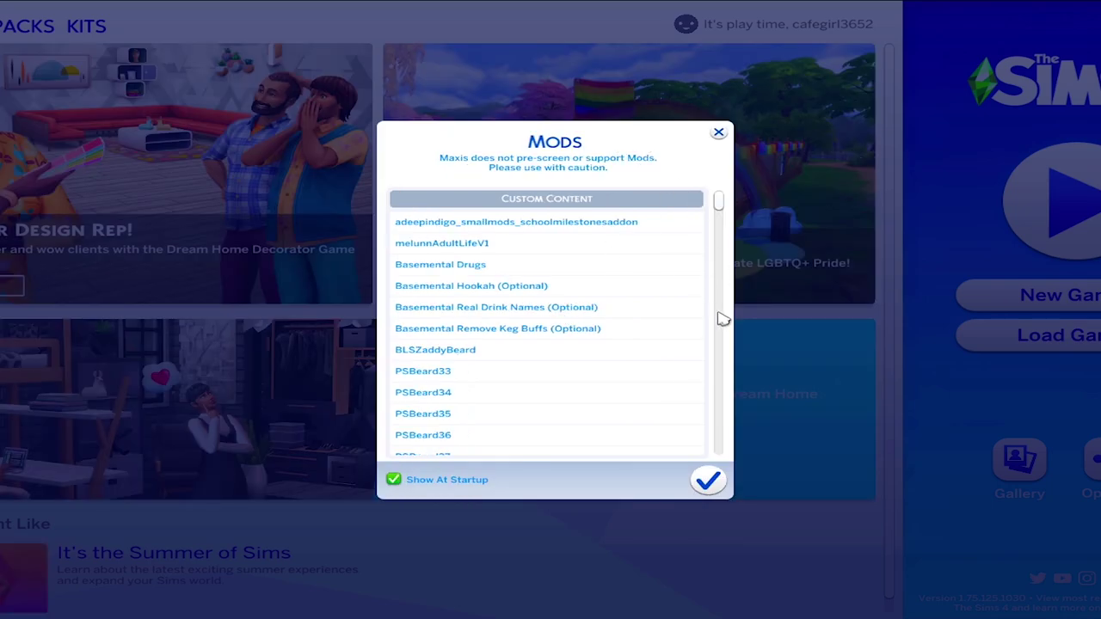
# Dismiss the Mods notice listing the loaded custom content to continue into the save
pyautogui.click(727, 489)
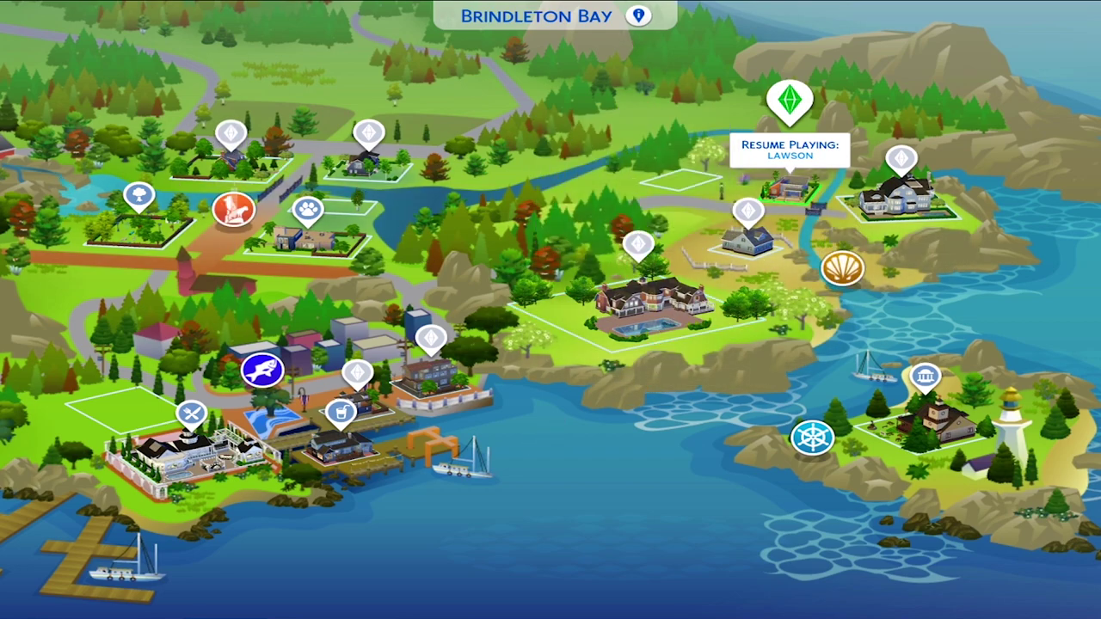
# Travel to the Oasis Springs world from the Residential Worlds list
pyautogui.click(4, 50)
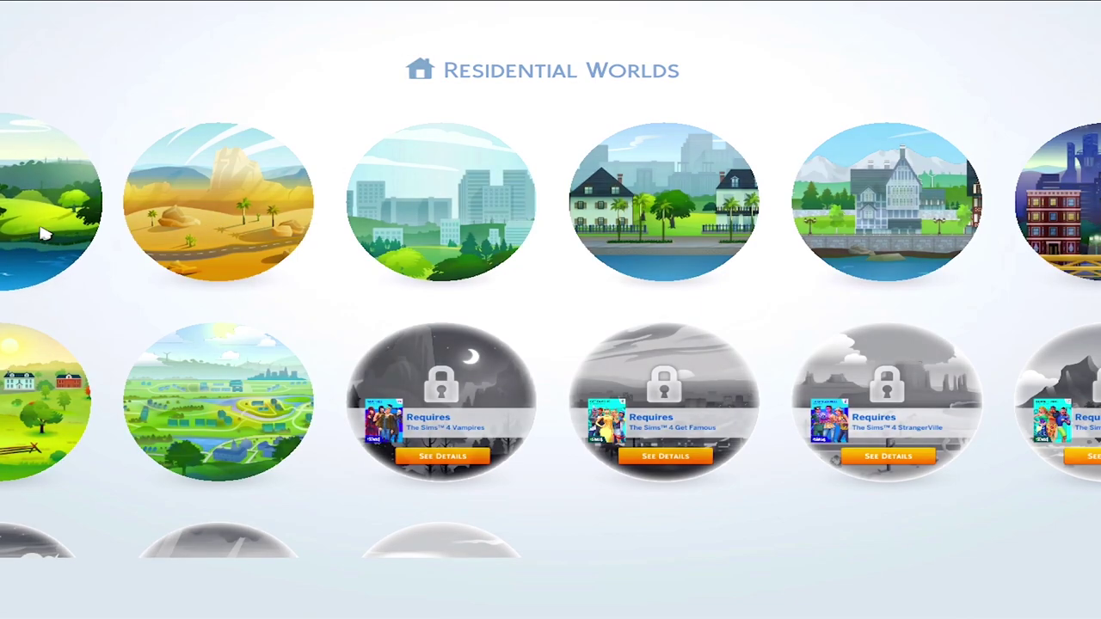
pyautogui.click(43, 233)
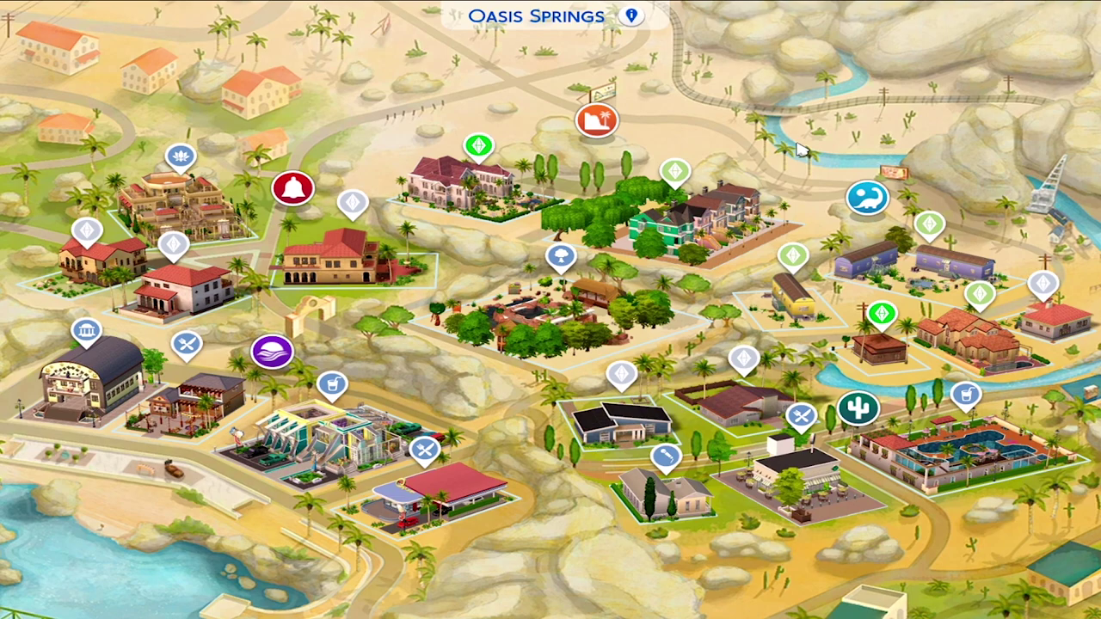
pyautogui.moveTo(615, 250)
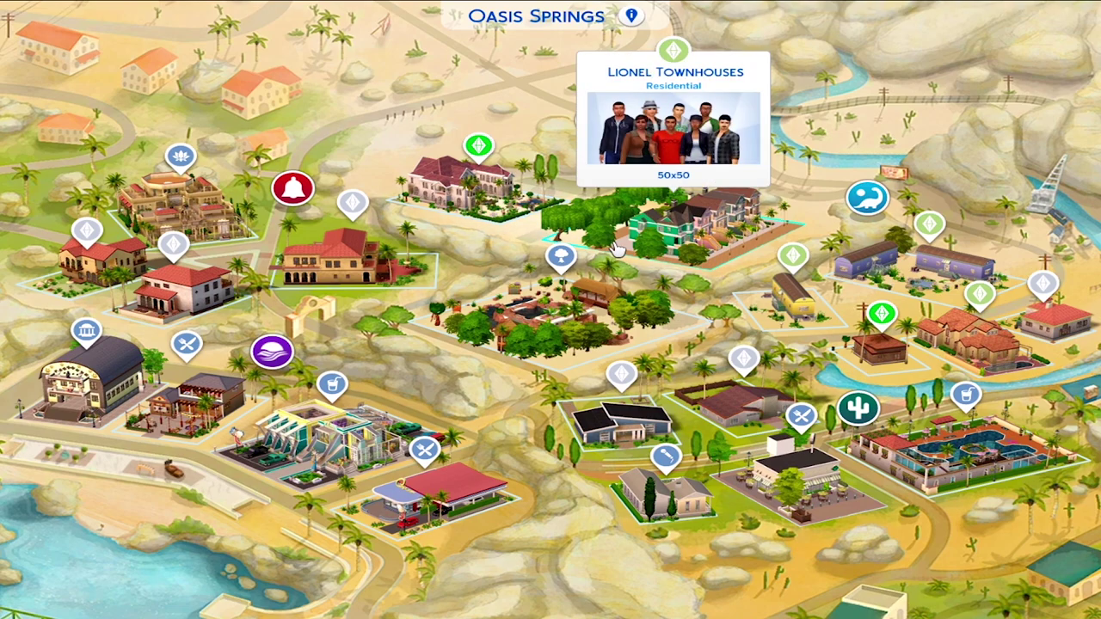